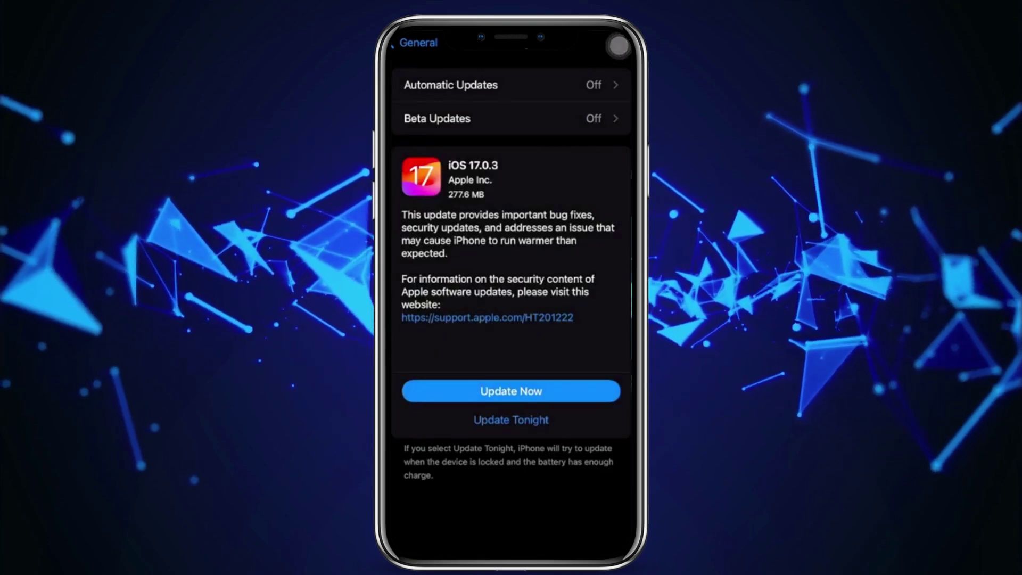
pyautogui.moveTo(399, 214); pyautogui.dragTo(619, 212)
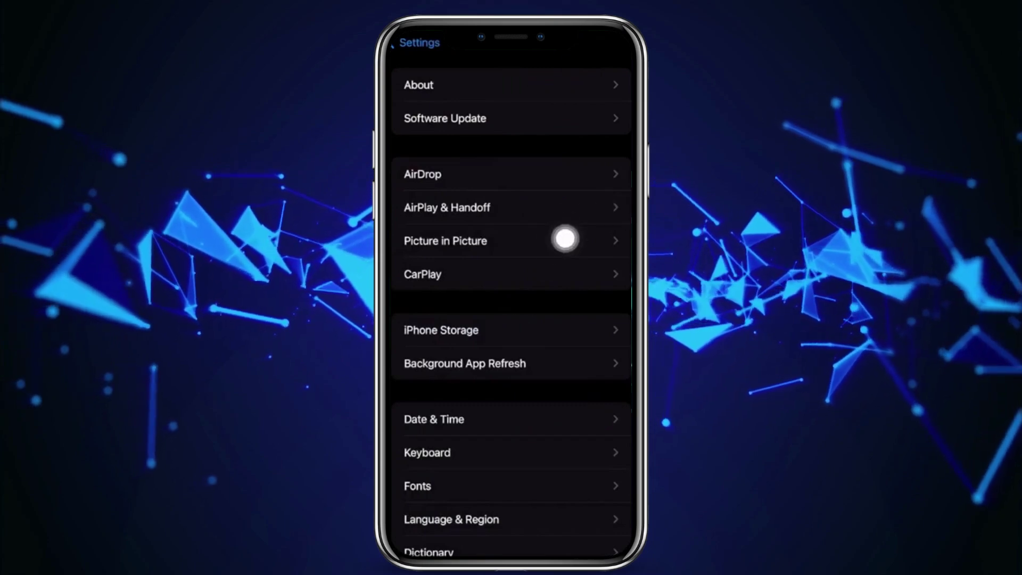
pyautogui.moveTo(400, 214); pyautogui.dragTo(619, 212)
pyautogui.scroll(-5, 619, 210)
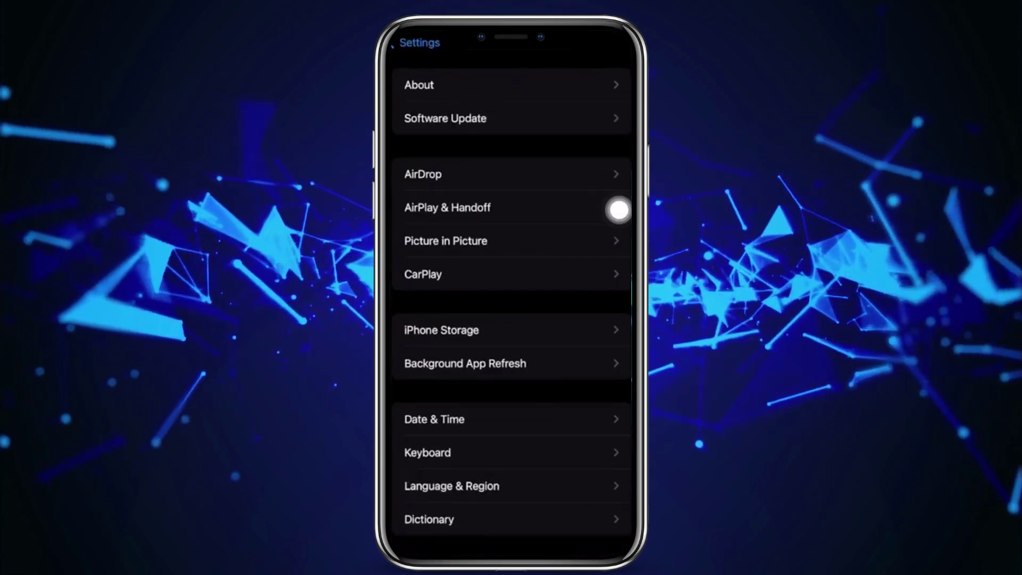